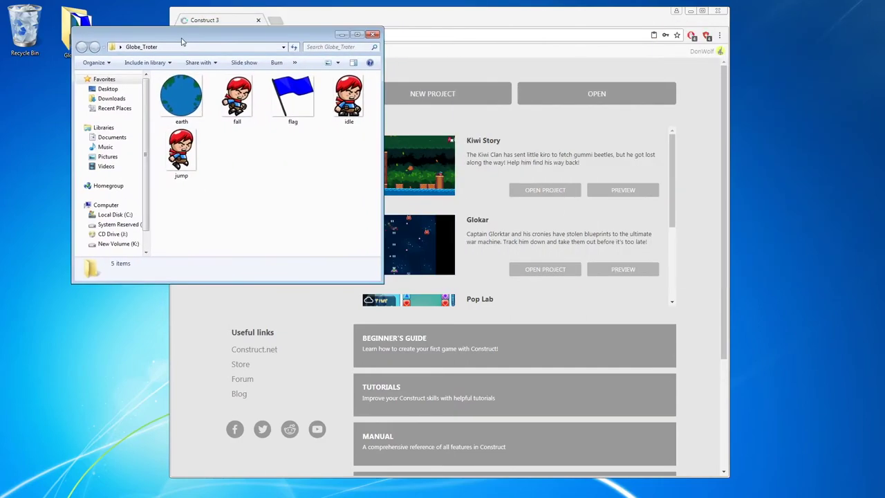
# Step: Close the Globe_Troter image folder and maximize the browser running Construct 3
pyautogui.click(197, 99)
pyautogui.click(298, 175)
pyautogui.click(378, 33)
pyautogui.doubleClick(403, 15)
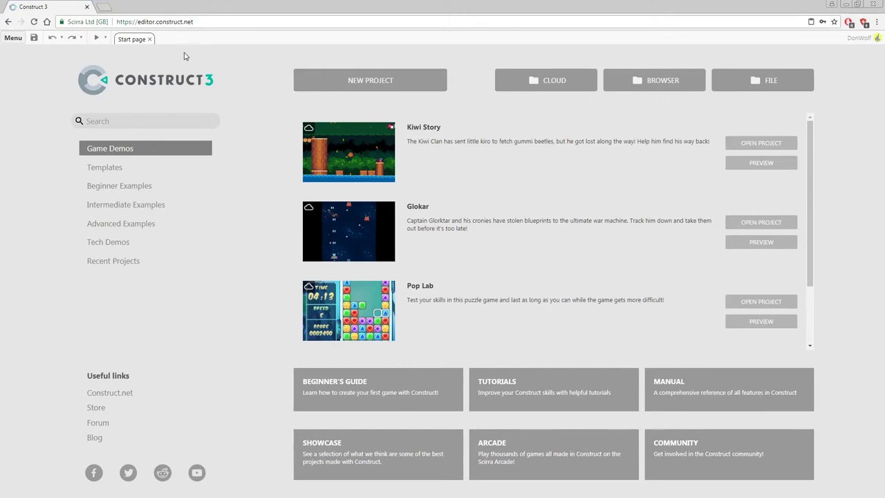
# Step: Create a new project named GlobeTroter with the SD landscape 16:9 preset at 854 x 480
pyautogui.click(336, 89)
pyautogui.write('GlobeTroter')
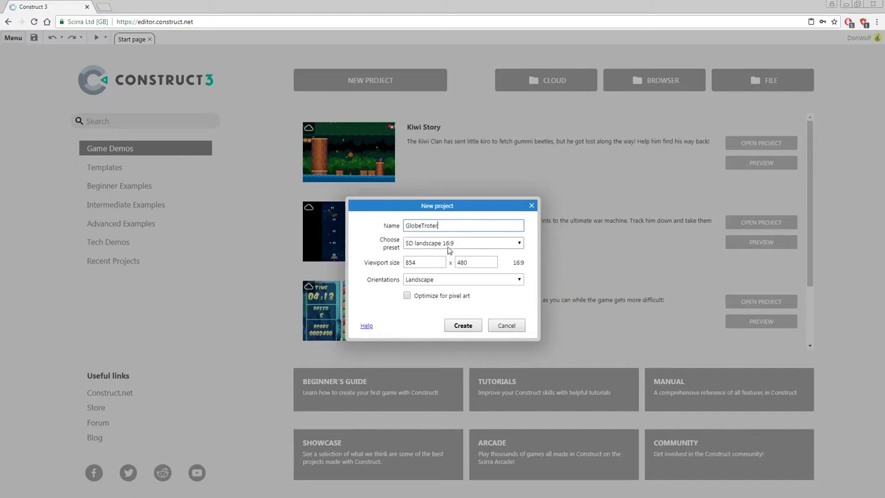
pyautogui.click(463, 325)
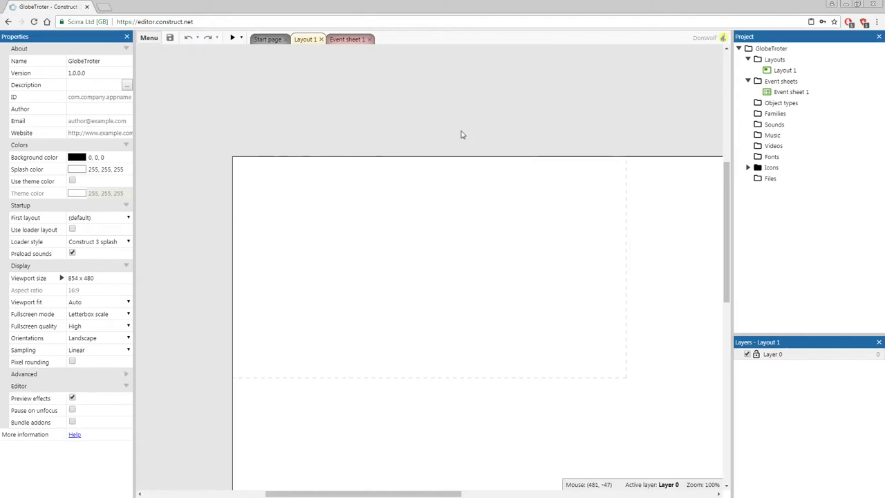
pyautogui.click(483, 124)
# Step: Close the Construct 3 start page tab
pyautogui.click(284, 40)
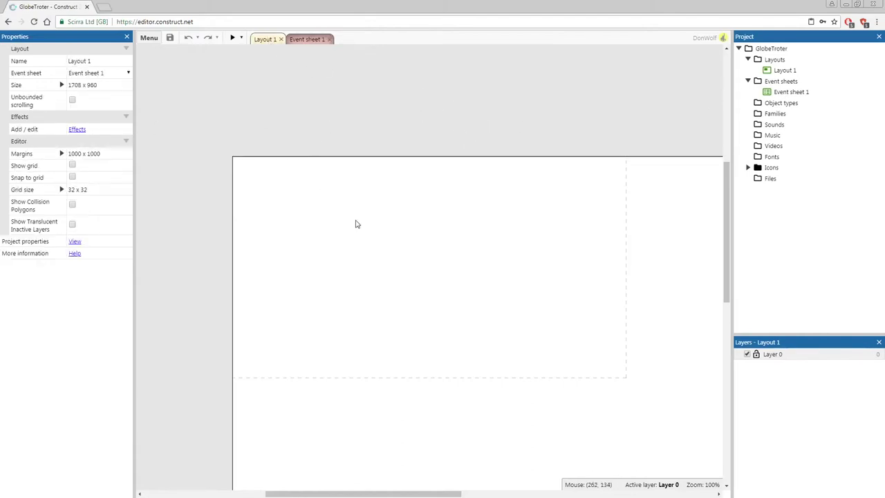
pyautogui.scroll(-3, 363, 174)
pyautogui.scroll(3, 306, 130)
pyautogui.scroll(-2, 302, 130)
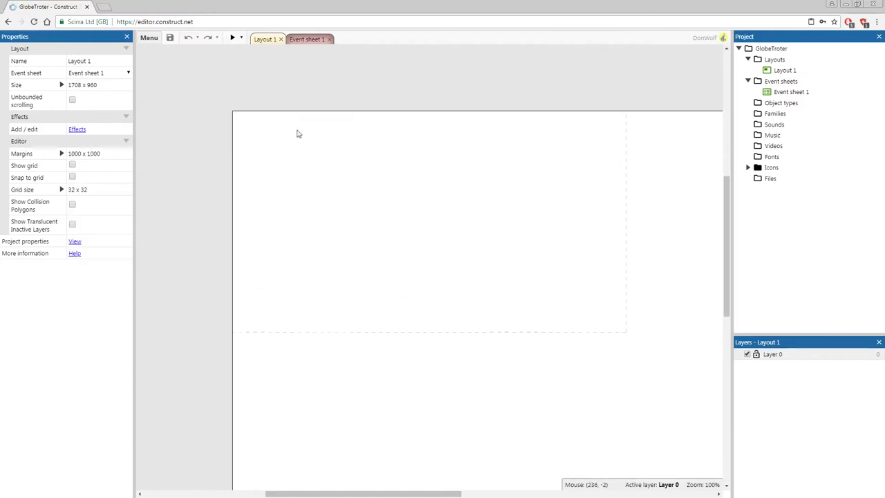
# Step: Resize Layout 1 from 1708 x 960 to 854 x 480
pyautogui.click(80, 84)
pyautogui.write('8')
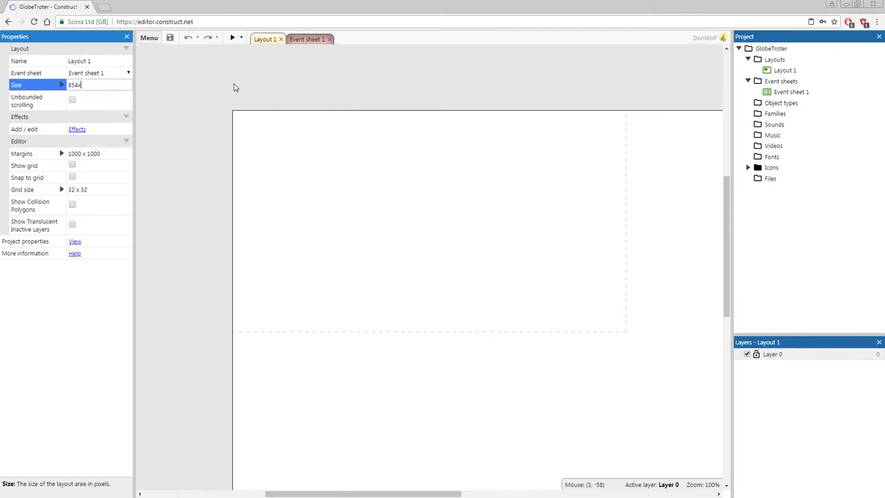
pyautogui.write('54 x 480')
pyautogui.press('Tab')
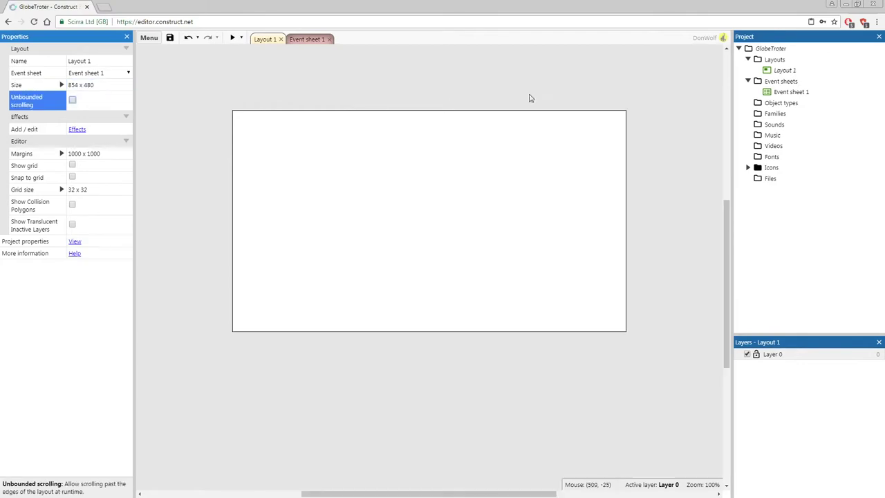
pyautogui.click(549, 77)
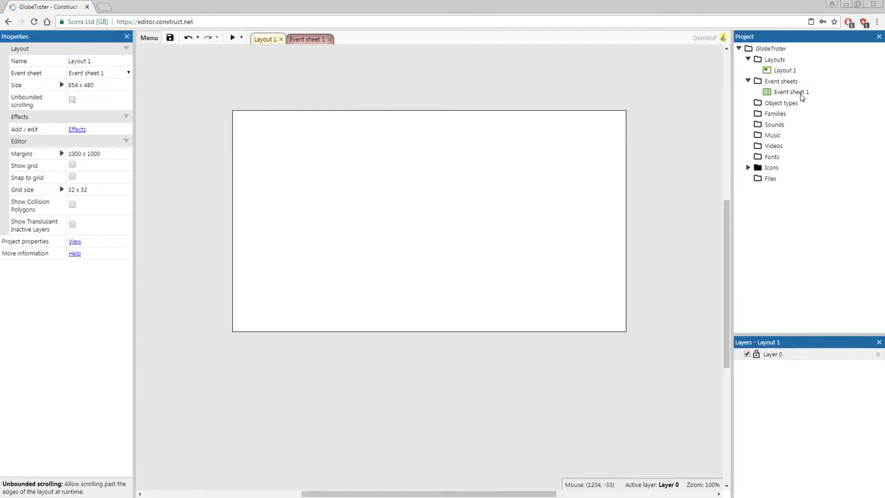
pyautogui.click(784, 71)
# Step: Rename Layout 1 to Level 1
pyautogui.rightClick(792, 73)
pyautogui.click(825, 93)
pyautogui.write('Level 1')
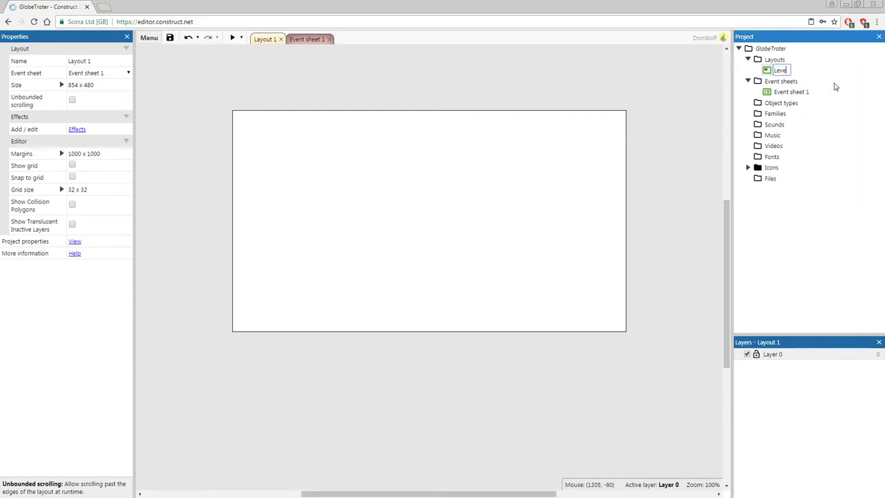
pyautogui.click(799, 94)
# Step: Rename Event sheet 1 to GameEvt
pyautogui.rightClick(800, 93)
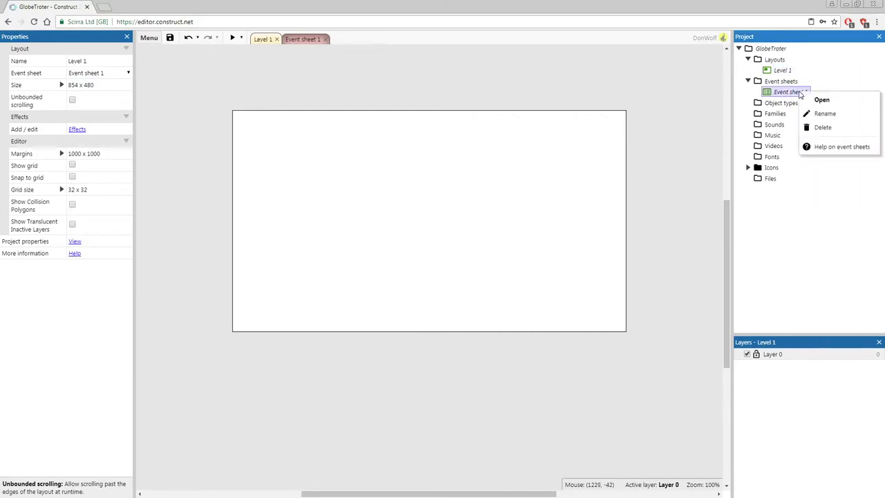
pyautogui.click(829, 113)
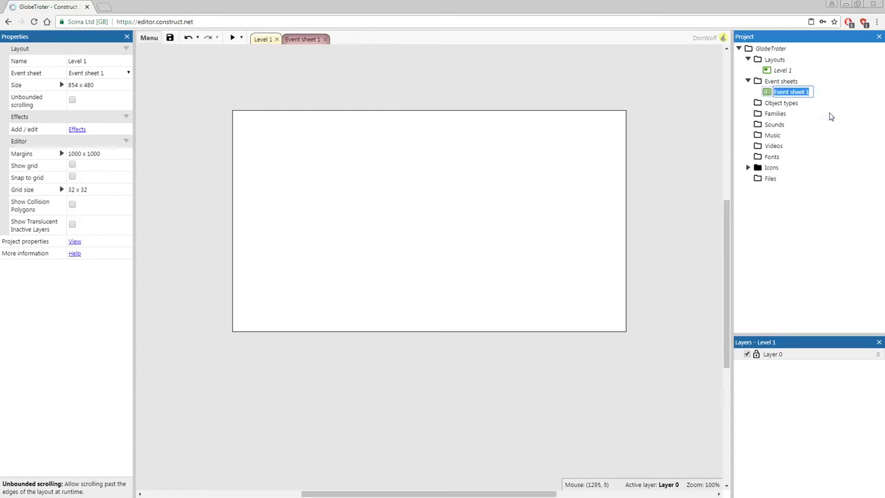
pyautogui.write('GameEvt')
pyautogui.click(652, 105)
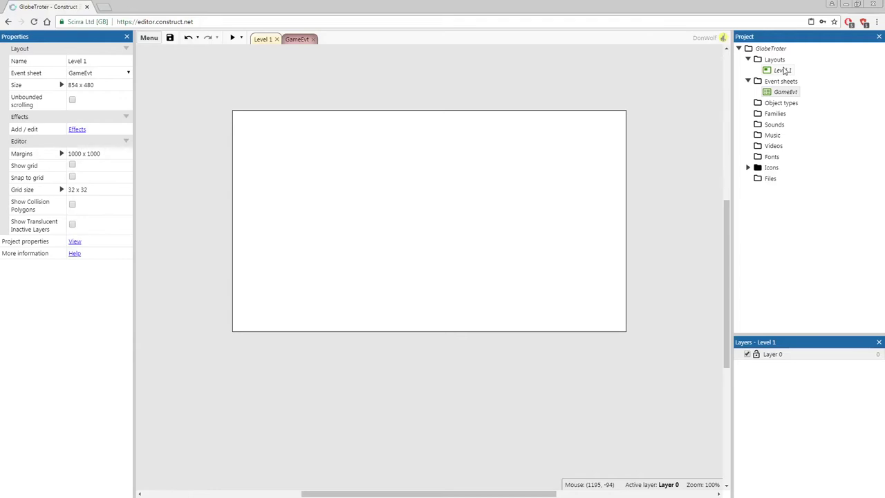
# Step: Insert a new Sprite object named globe and place it in the layout
pyautogui.scroll(1, 530, 253)
pyautogui.scroll(-2, 446, 196)
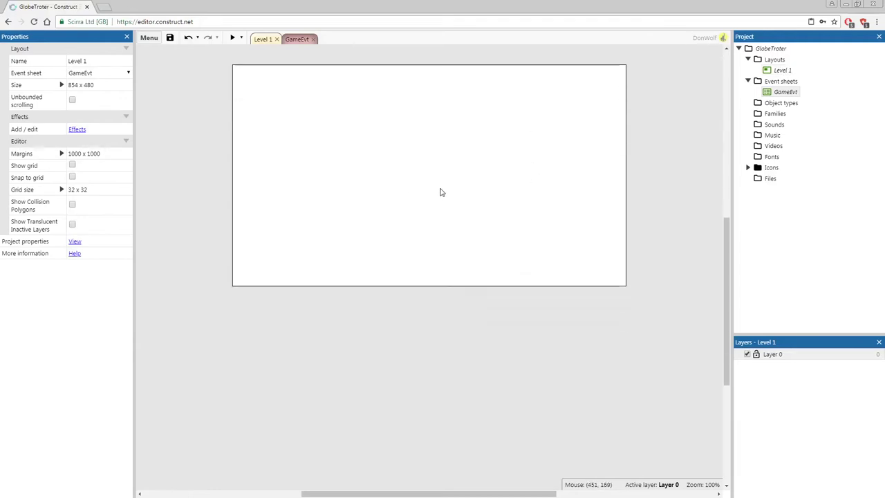
pyautogui.rightClick(435, 176)
pyautogui.click(465, 183)
pyautogui.scroll(-5, 501, 203)
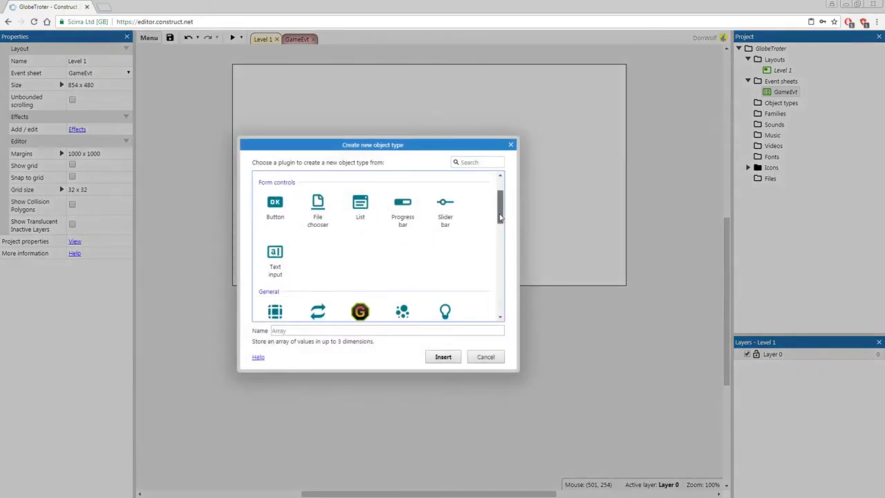
pyautogui.click(276, 209)
pyautogui.click(308, 329)
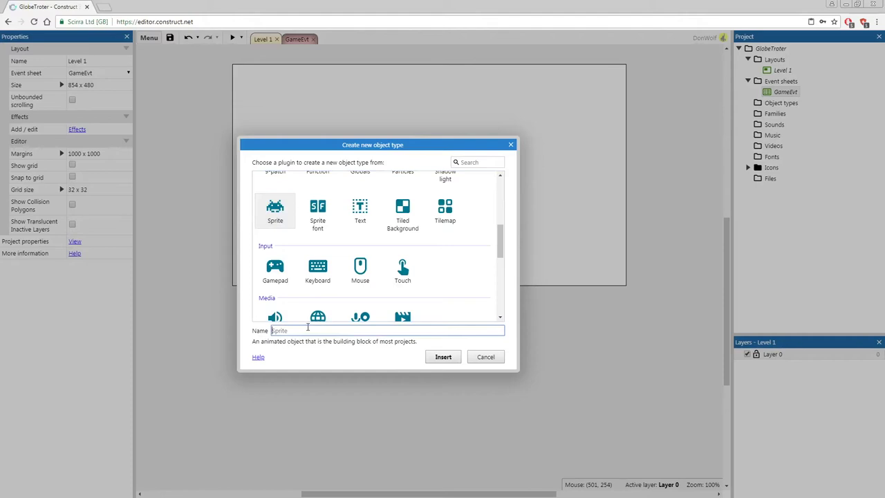
pyautogui.write('globe')
pyautogui.click(444, 358)
pyautogui.click(465, 272)
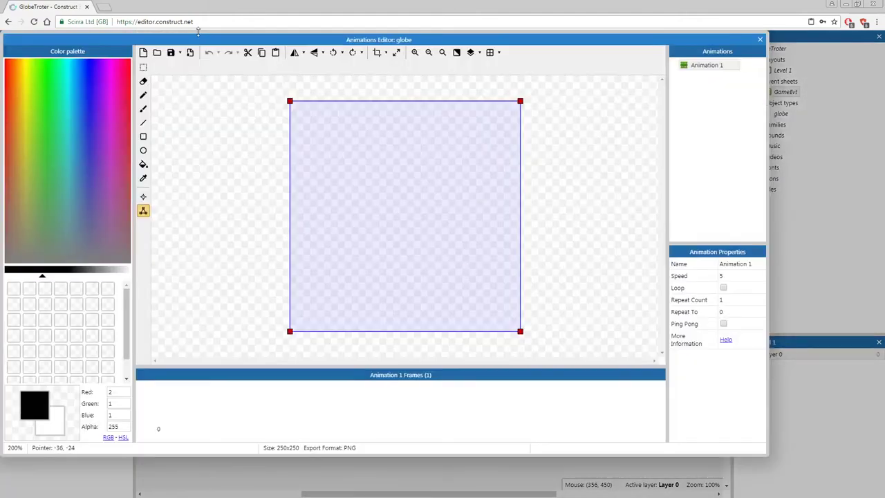
# Step: Load the earth image from the Desktop's Globe_Troter folder as the globe's frame
pyautogui.click(160, 53)
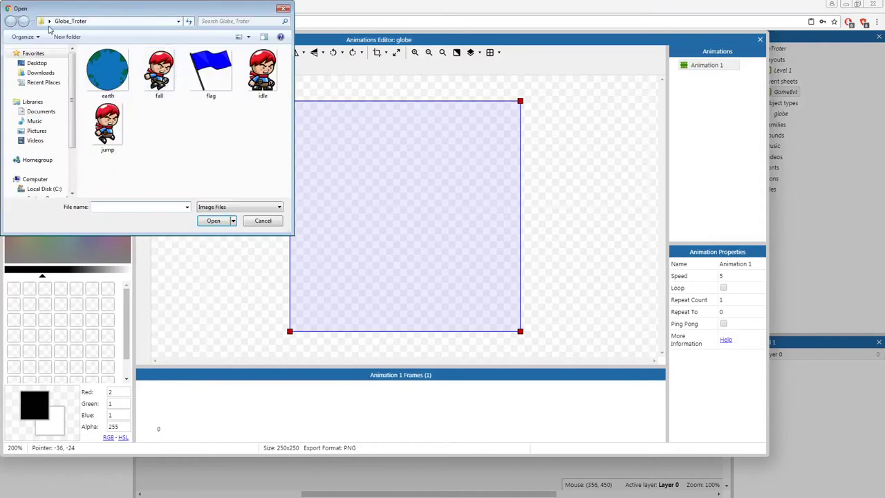
pyautogui.click(38, 63)
pyautogui.scroll(-3, 57, 67)
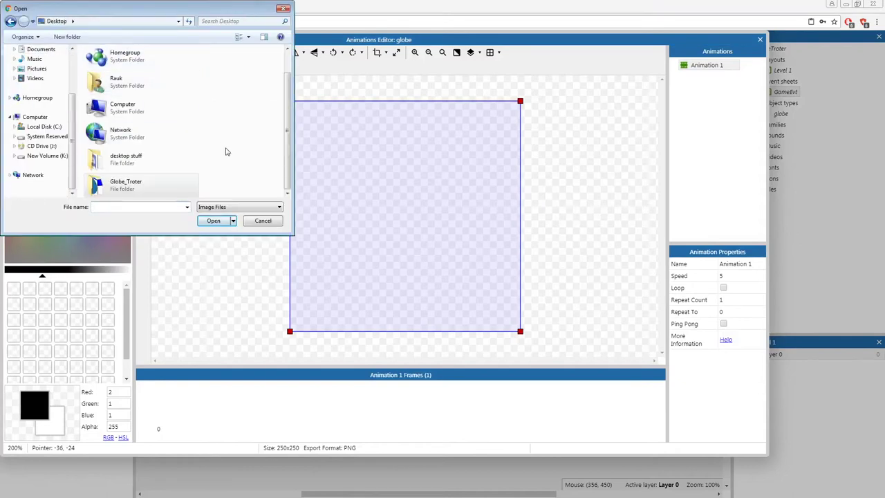
pyautogui.doubleClick(125, 186)
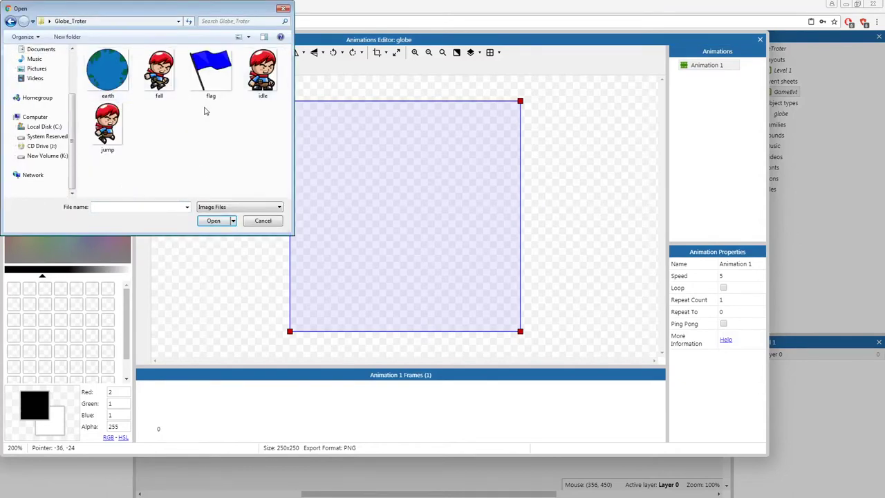
pyautogui.click(106, 69)
pyautogui.doubleClick(108, 68)
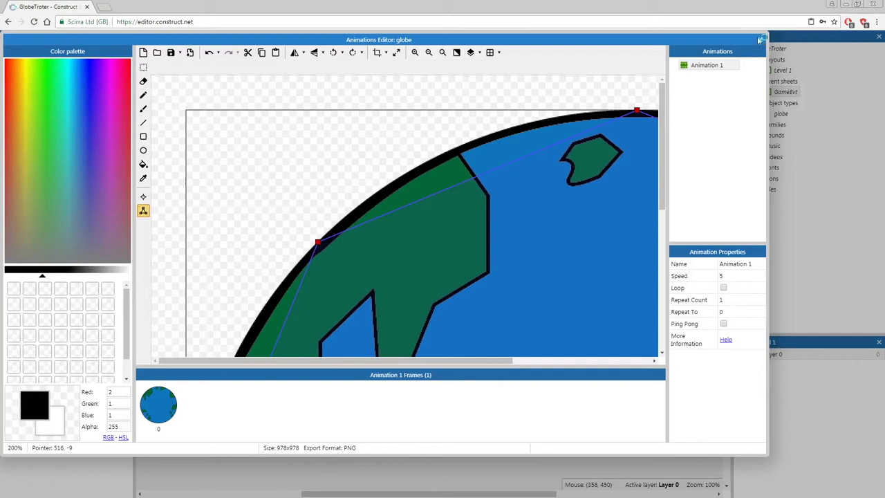
pyautogui.click(760, 38)
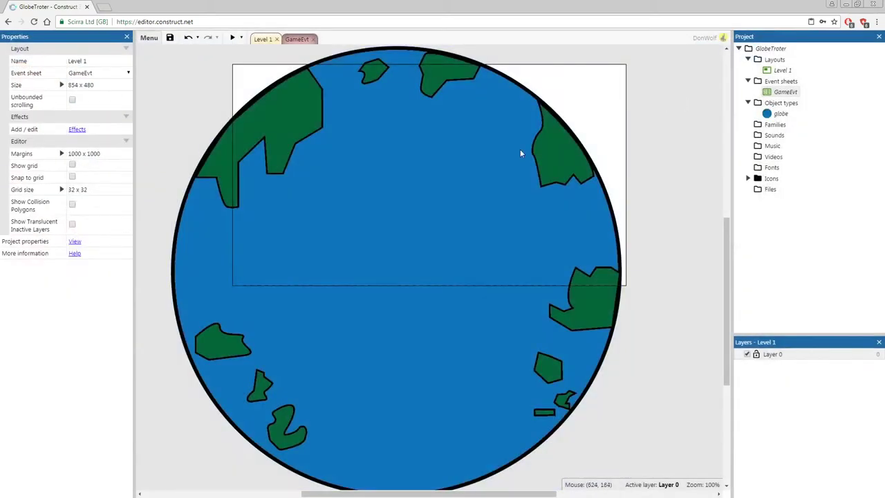
# Step: Drag the globe lower, then set its position exactly to 425, 835
pyautogui.click(530, 162)
pyautogui.moveTo(530, 166); pyautogui.dragTo(503, 248)
pyautogui.click(679, 85)
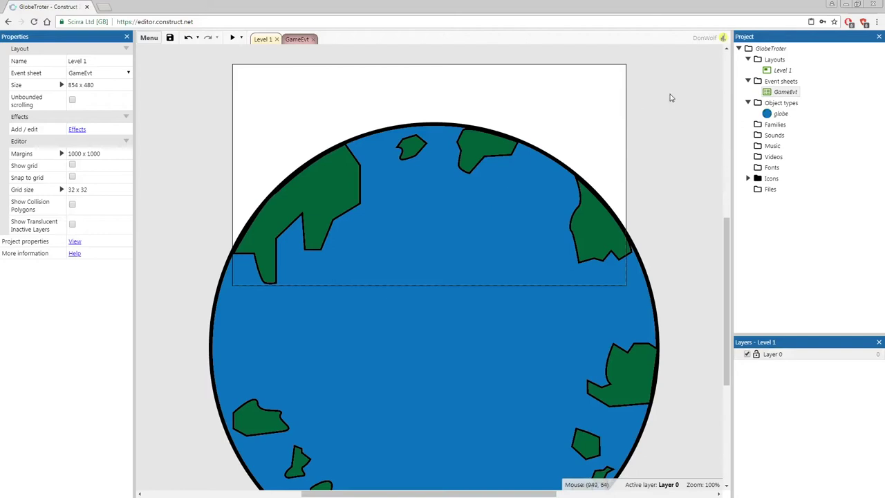
pyautogui.click(502, 191)
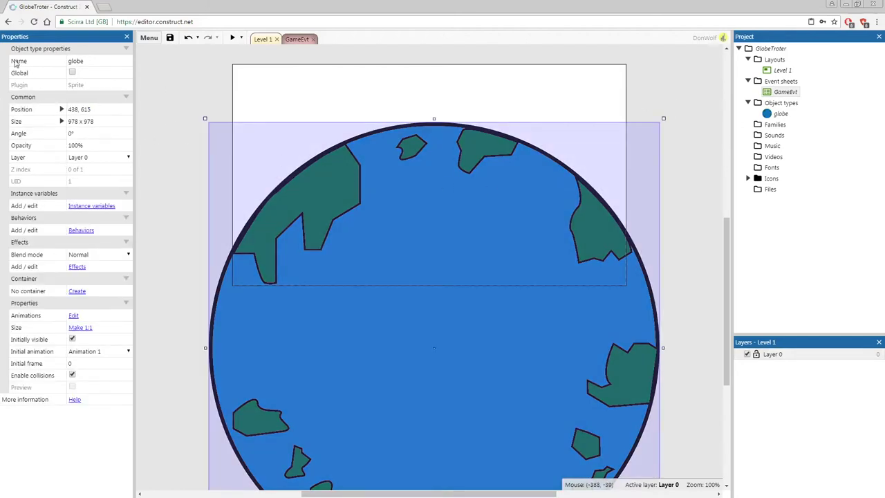
pyautogui.click(103, 109)
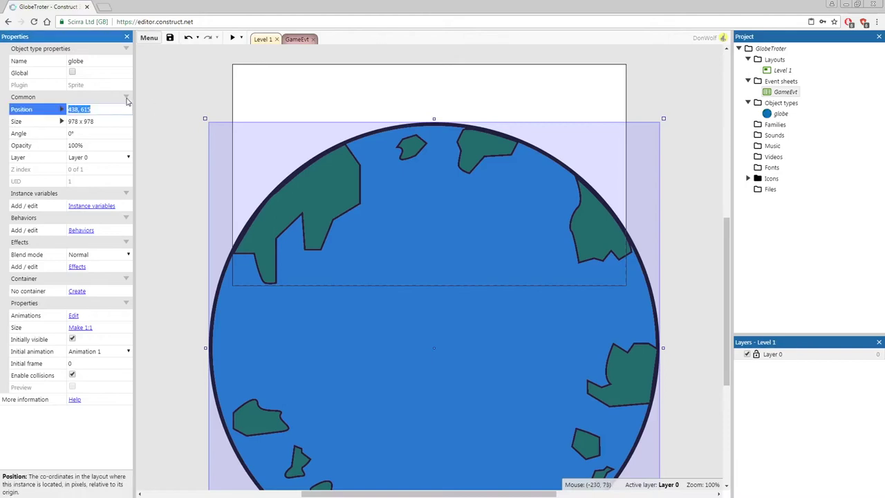
pyautogui.write('425, 835')
pyautogui.press('Tab')
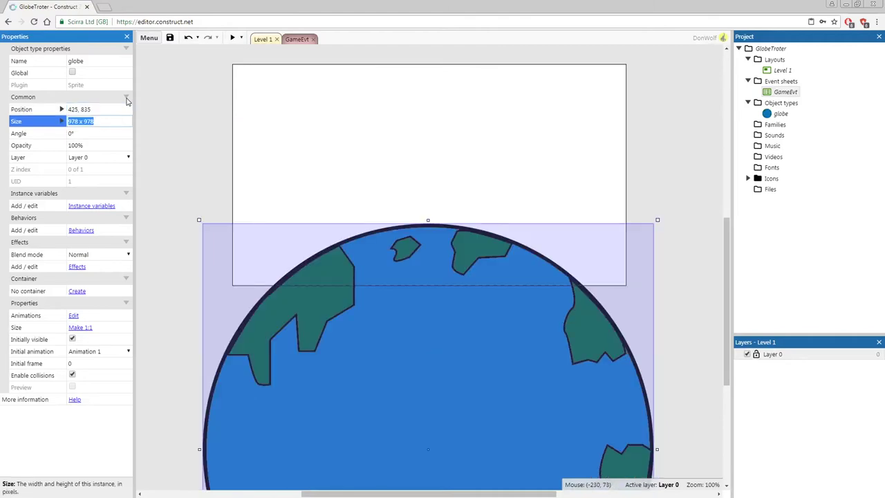
pyautogui.click(226, 132)
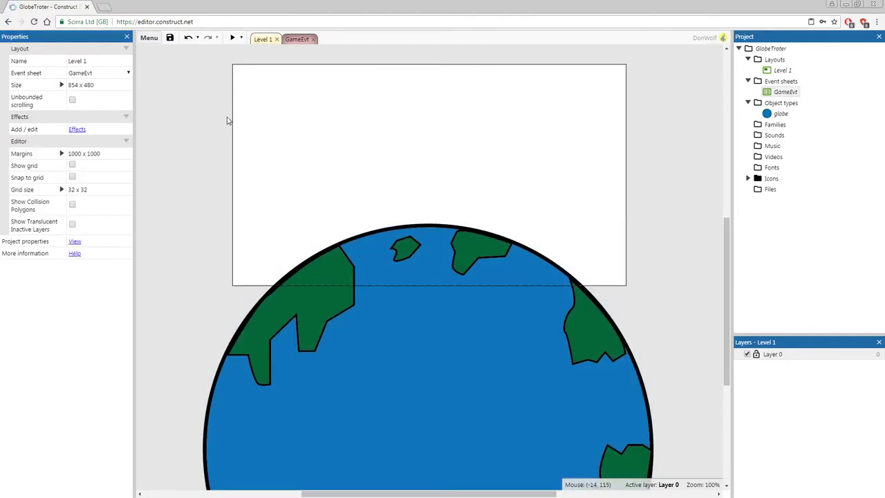
pyautogui.scroll(-4, 447, 212)
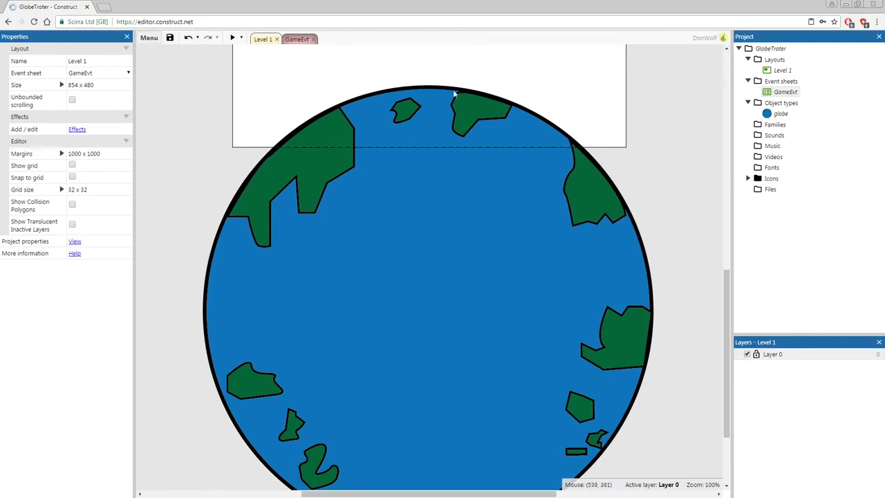
pyautogui.scroll(5, 306, 152)
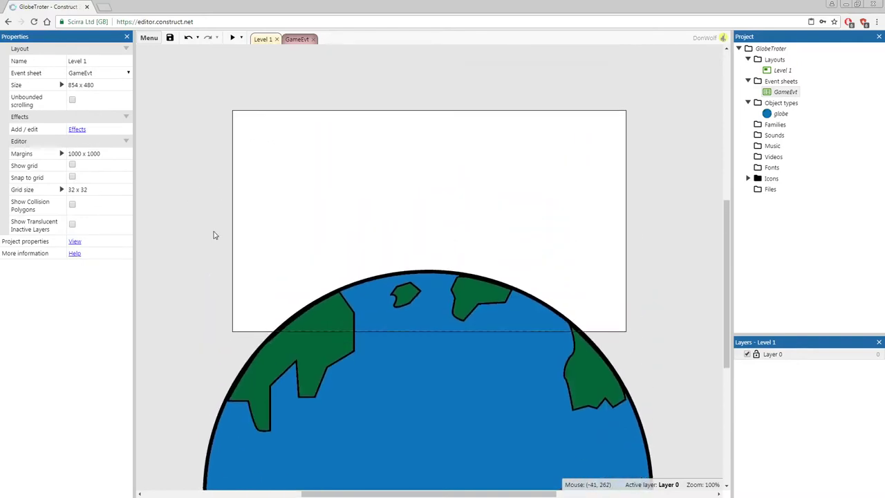
pyautogui.scroll(-1, 224, 231)
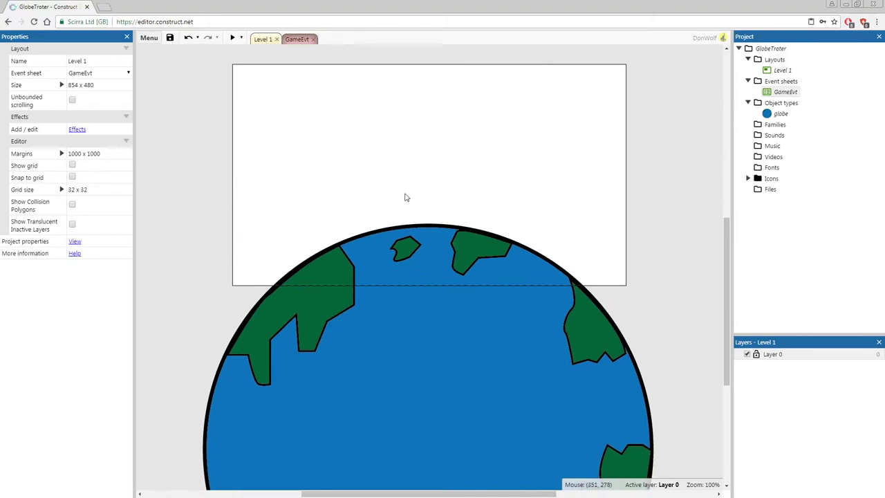
# Step: Add the Rotate behavior to the globe sprite
pyautogui.click(450, 242)
pyautogui.click(81, 230)
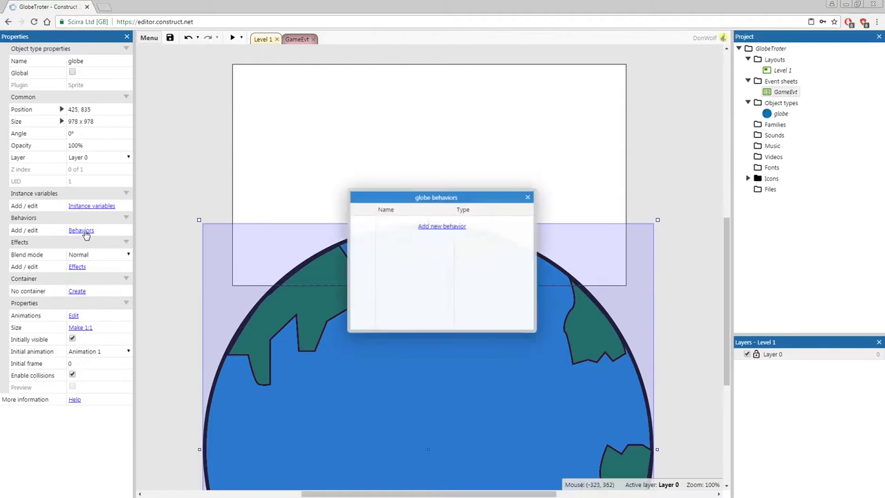
pyautogui.click(462, 228)
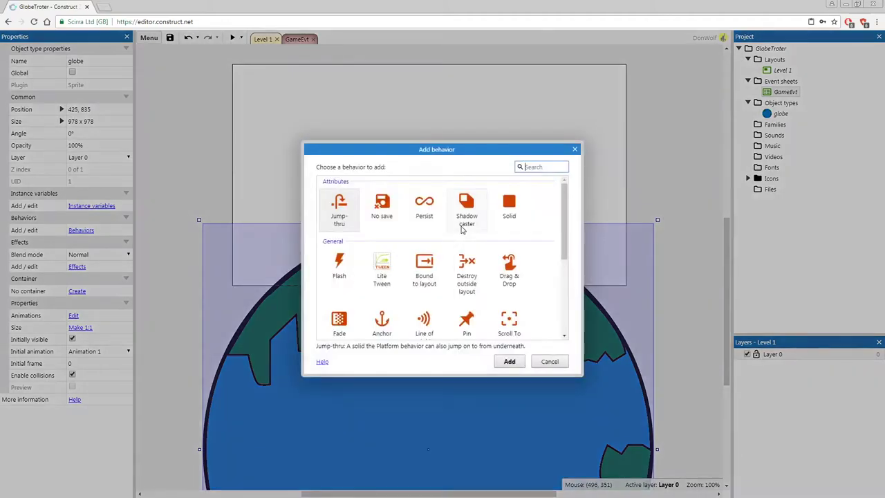
pyautogui.moveTo(565, 206); pyautogui.dragTo(552, 284)
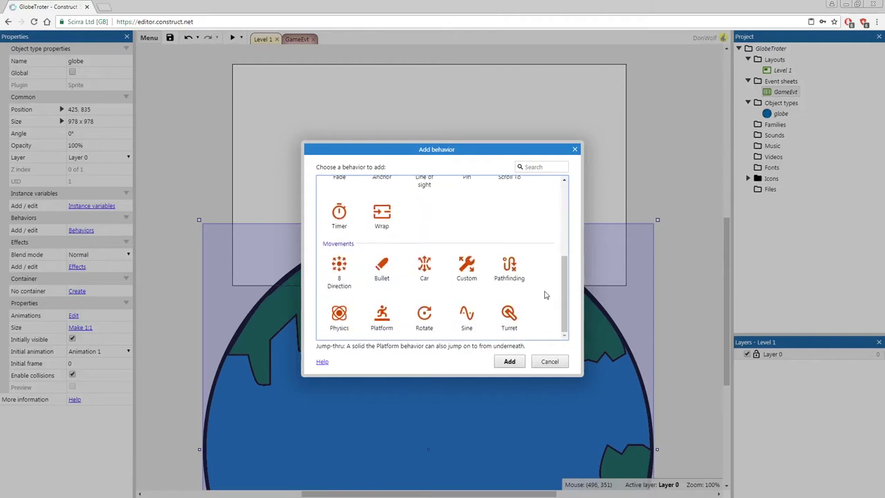
pyautogui.click(420, 319)
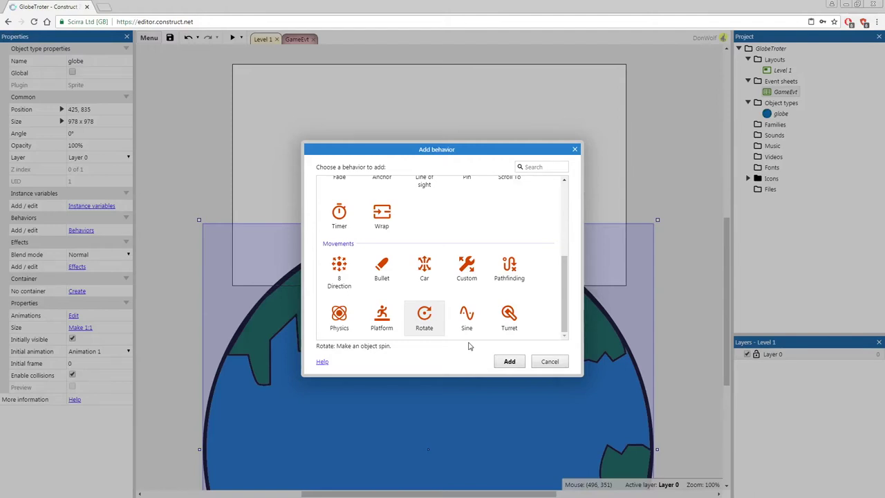
pyautogui.click(507, 359)
pyautogui.click(528, 197)
pyautogui.click(519, 142)
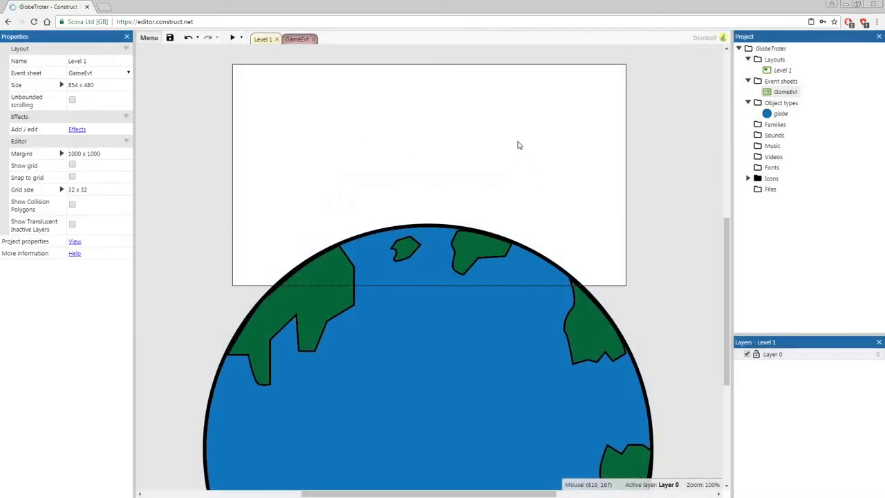
# Step: Change the globe's Rotate speed from 180 to -25
pyautogui.click(476, 275)
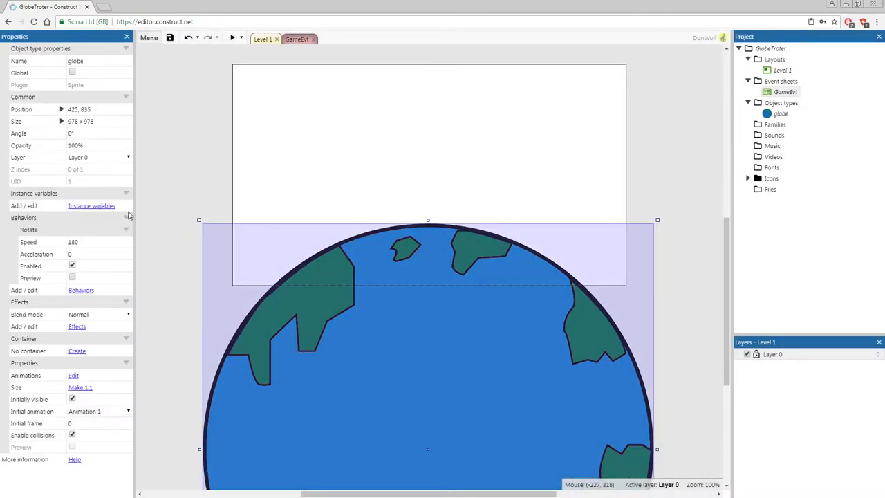
pyautogui.click(86, 241)
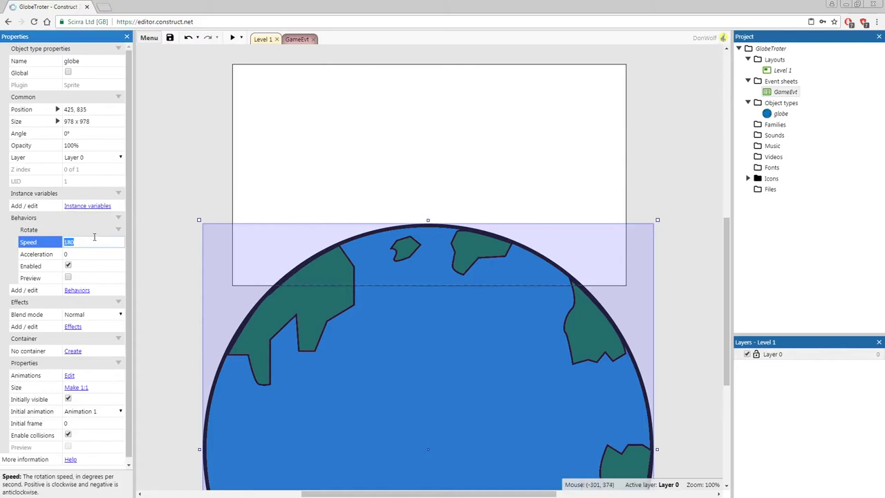
pyautogui.write('-25')
pyautogui.press('Tab')
pyautogui.click(456, 131)
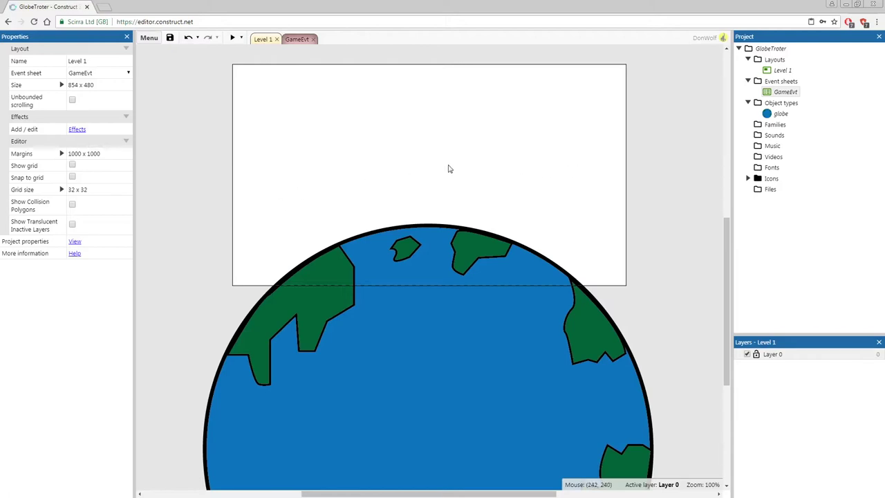
pyautogui.click(232, 37)
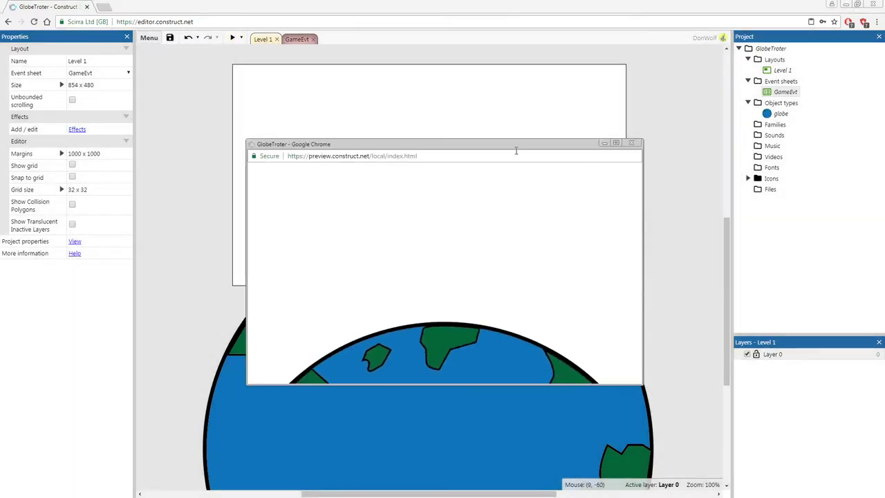
pyautogui.click(631, 143)
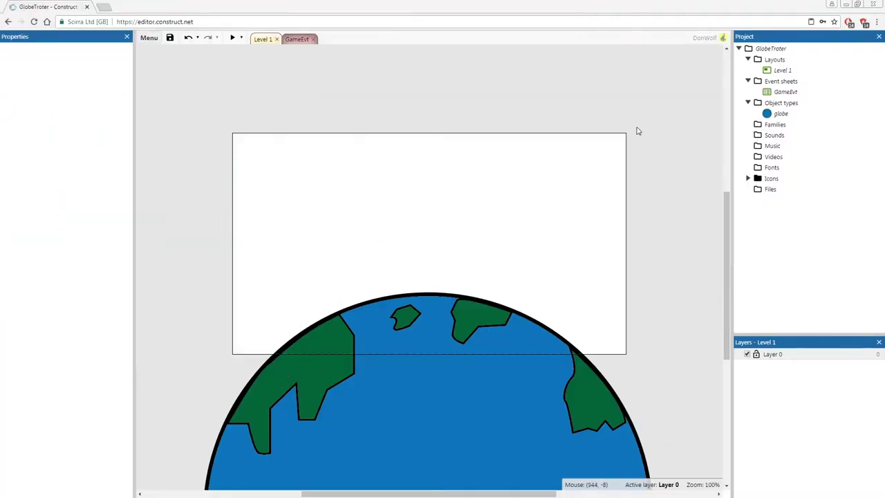
pyautogui.click(414, 108)
pyautogui.rightClick(428, 146)
# Step: Insert a new Sprite named player and place it in the layout
pyautogui.click(434, 150)
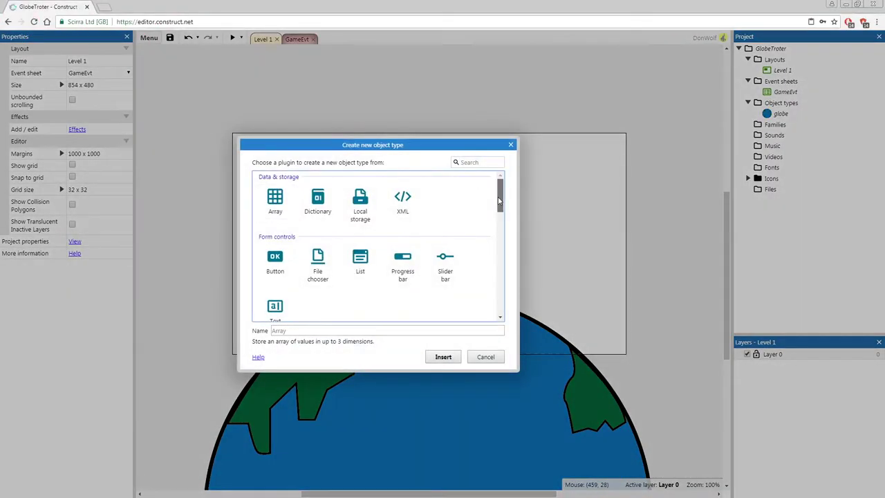
pyautogui.moveTo(499, 201); pyautogui.dragTo(490, 241)
pyautogui.click(275, 235)
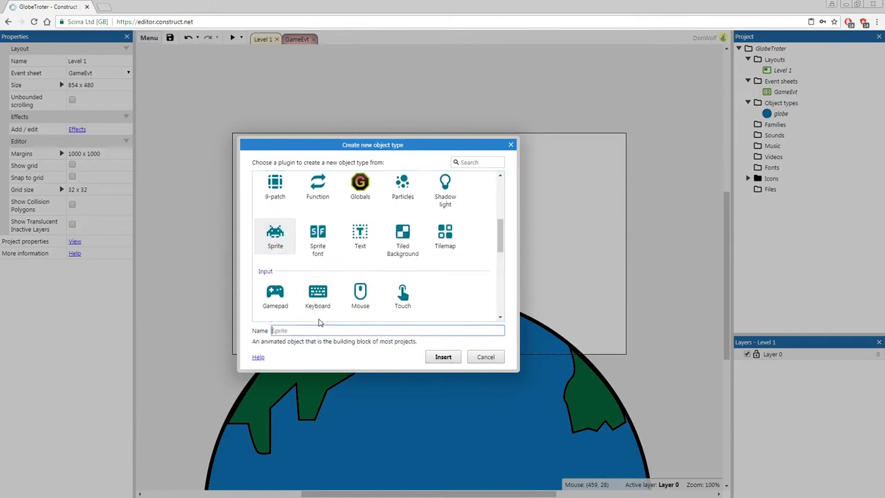
pyautogui.press('Return')
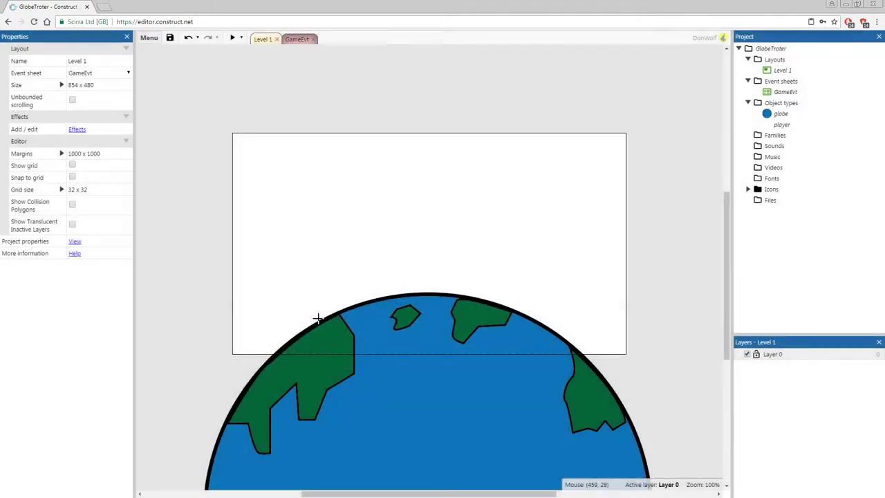
pyautogui.click(423, 271)
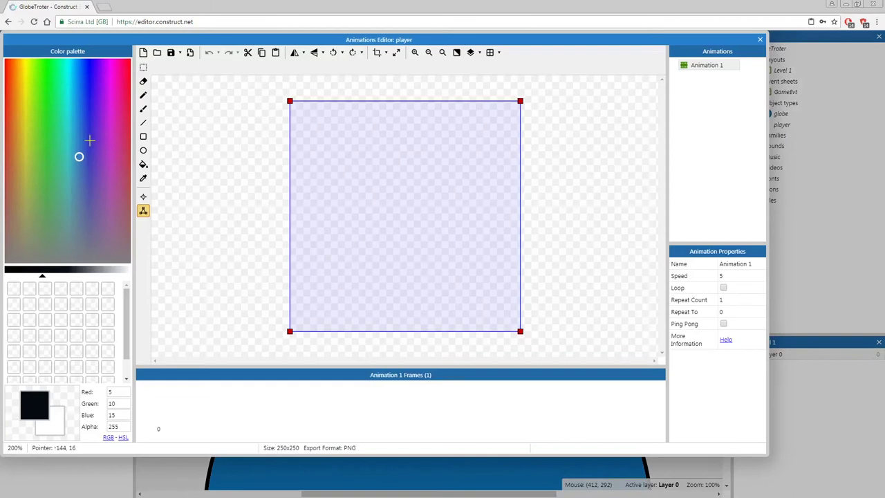
# Step: Load the idle image as the player's first frame and zoom the canvas out to 50%
pyautogui.click(157, 53)
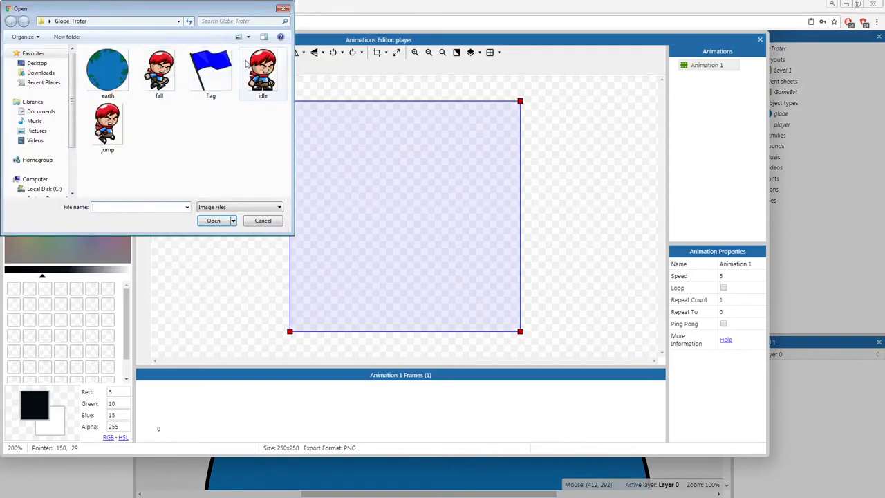
pyautogui.doubleClick(263, 73)
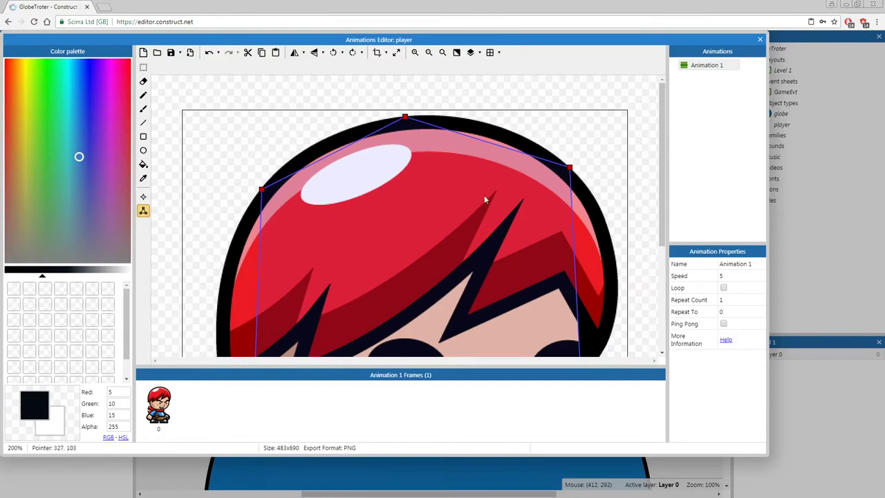
pyautogui.click(428, 53)
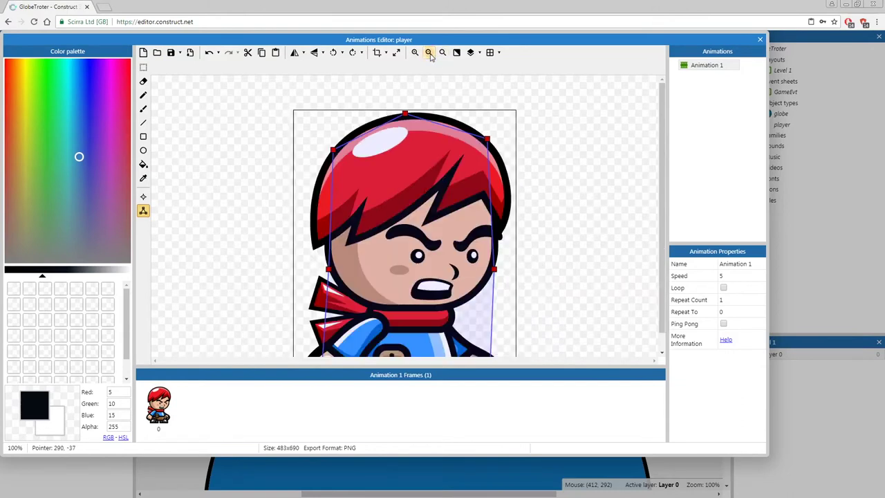
pyautogui.click(429, 53)
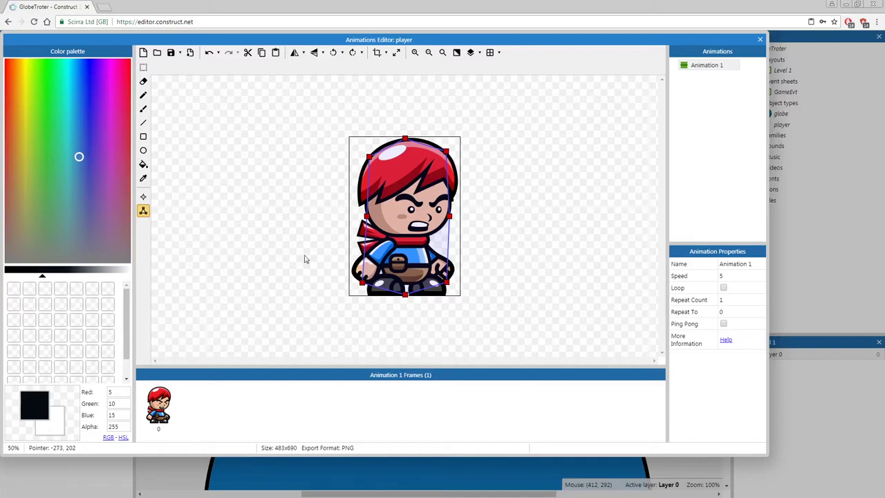
# Step: Add a second animation frame and load the jump image into it
pyautogui.rightClick(224, 405)
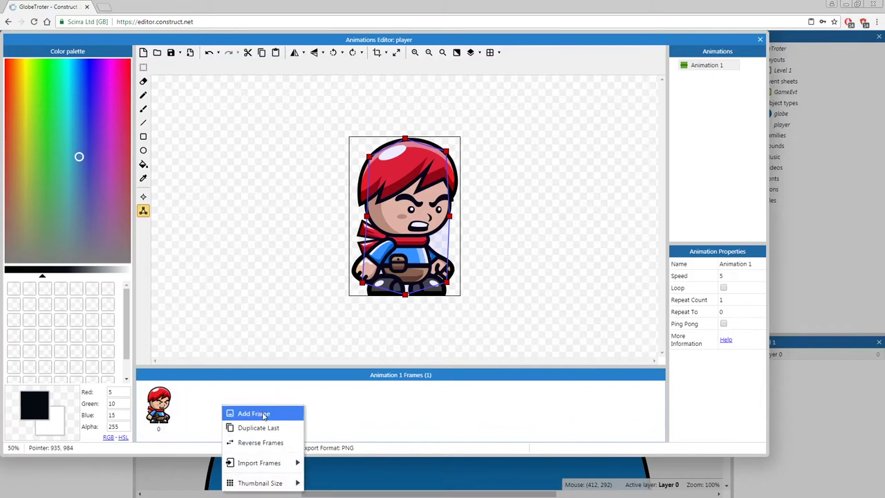
pyautogui.click(263, 414)
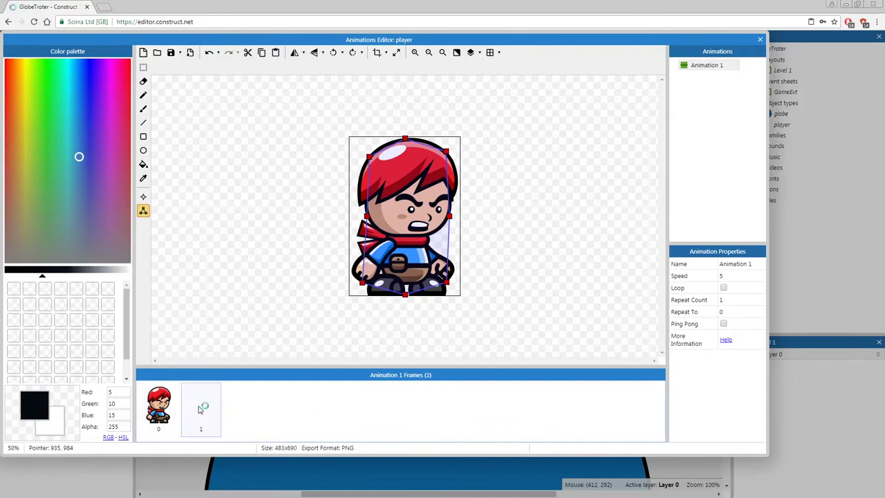
pyautogui.click(200, 408)
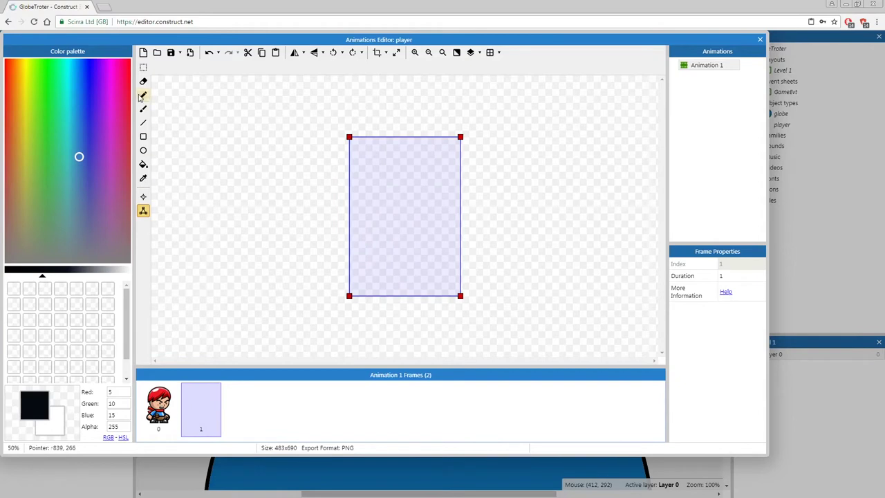
pyautogui.click(157, 53)
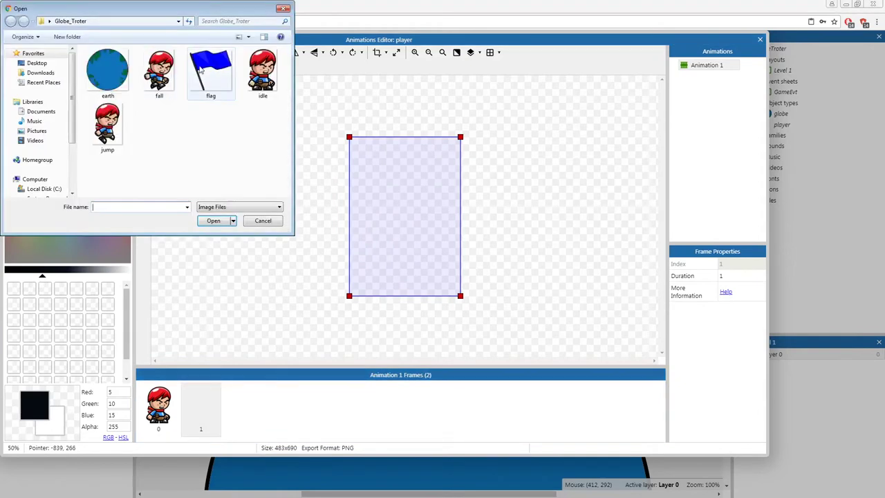
pyautogui.doubleClick(108, 124)
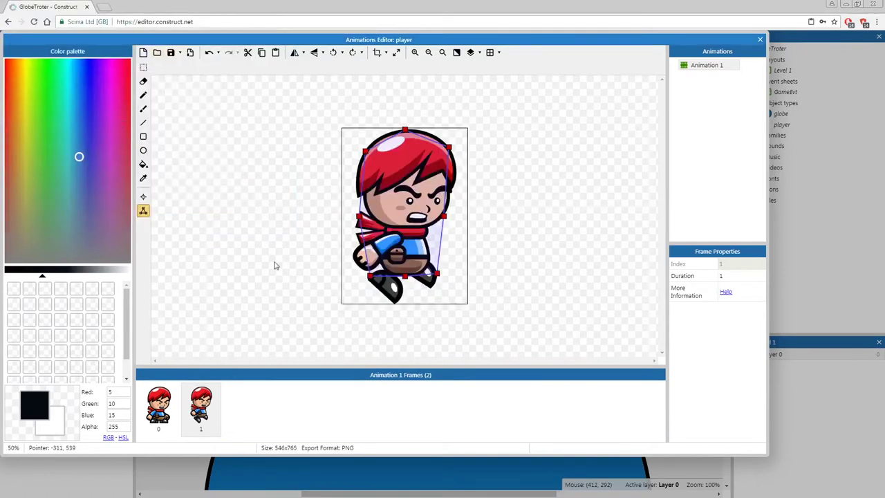
pyautogui.click(248, 408)
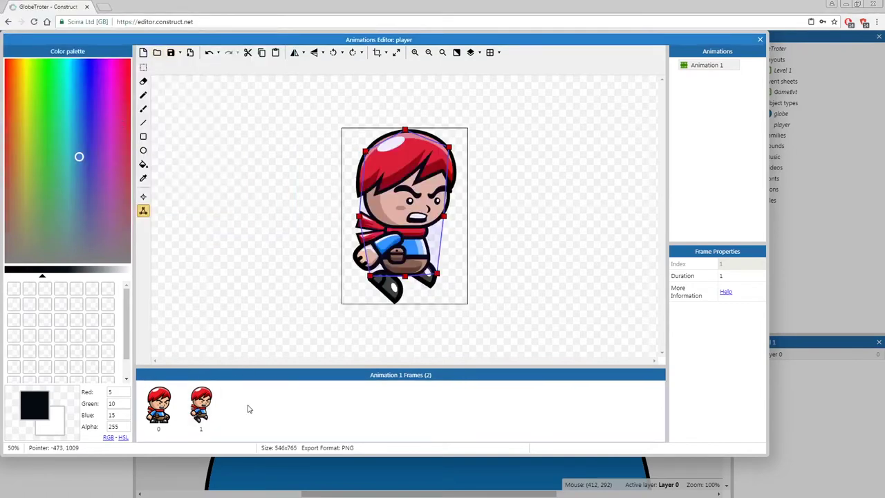
# Step: Add a blank third frame and start loading an image into it
pyautogui.rightClick(253, 410)
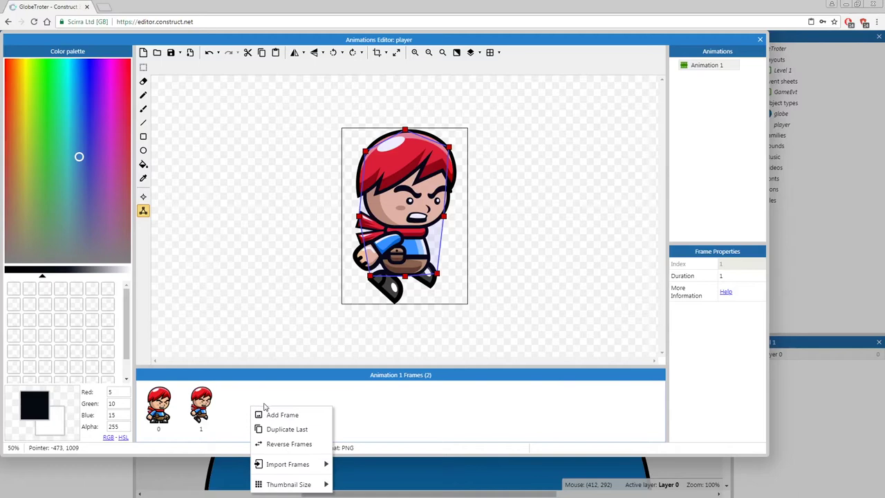
pyautogui.click(278, 416)
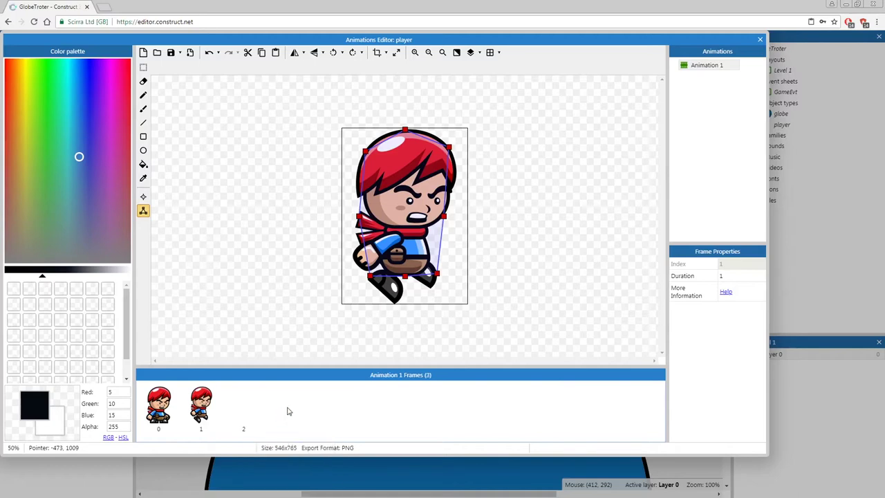
pyautogui.click(235, 410)
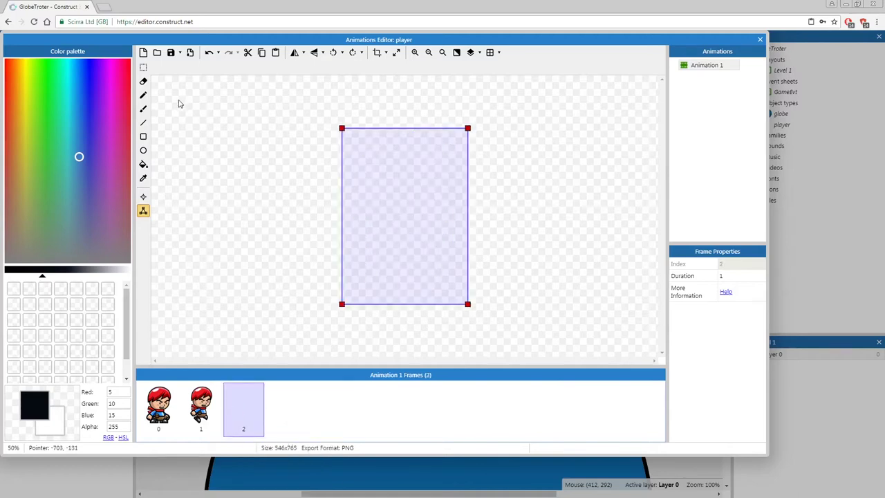
pyautogui.click(157, 52)
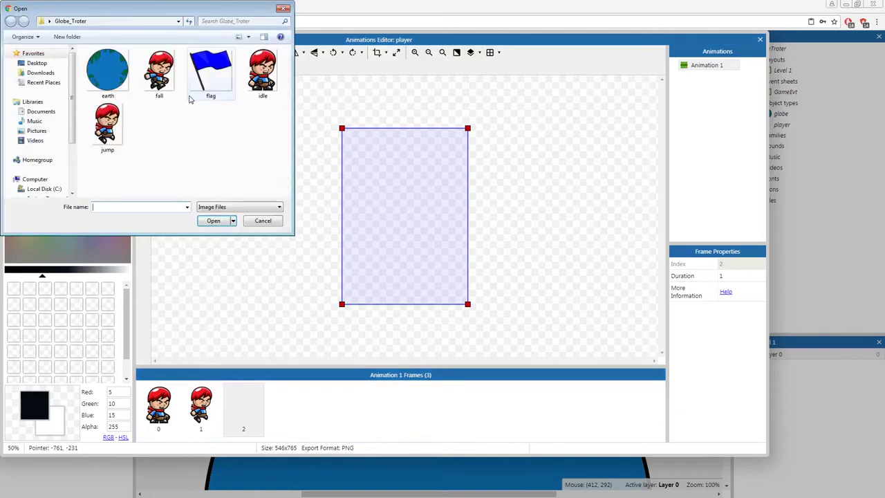